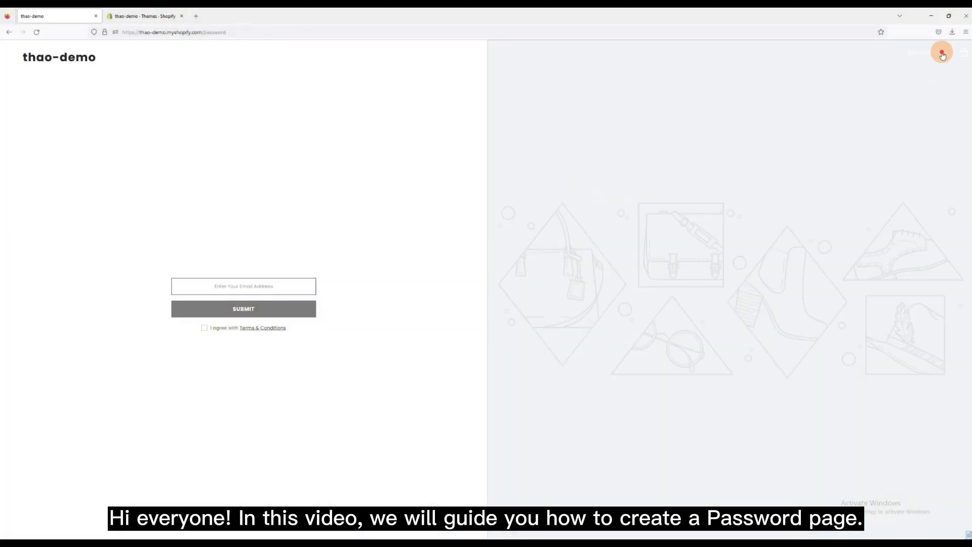
Step: Toggle the storefront's Early Access password form open and then closed again
left_click(942, 55)
left_click(943, 55)
left_click(160, 16)
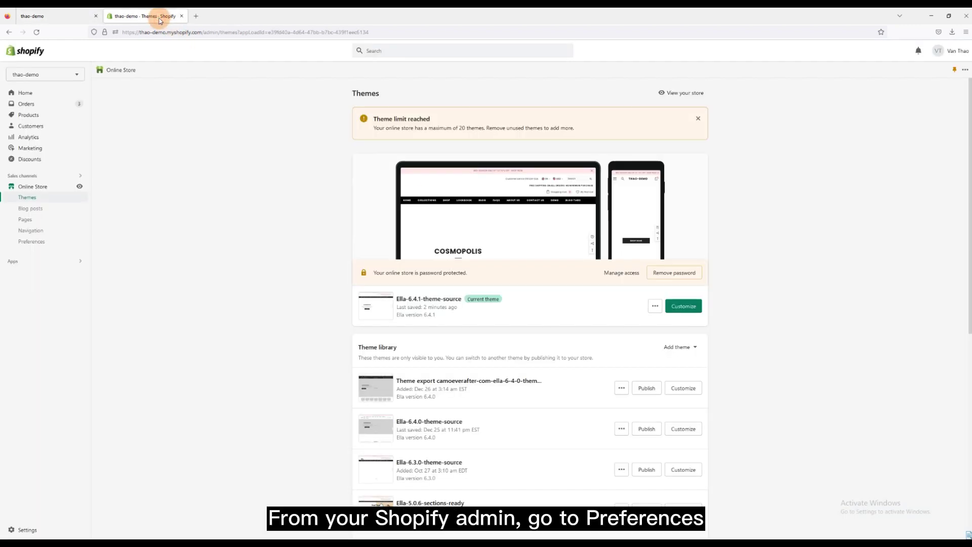
left_click(35, 242)
scroll(462, 354, "down", 5)
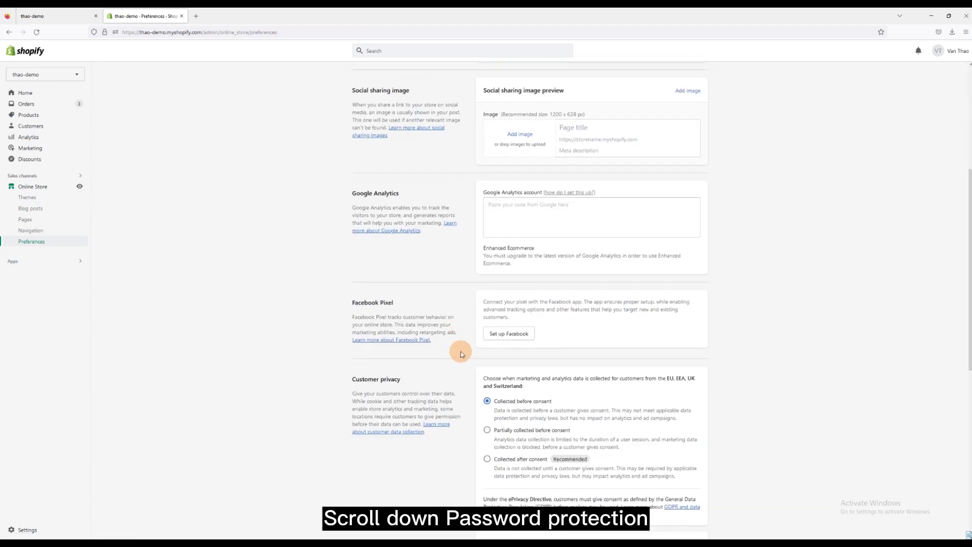
scroll(462, 354, "down", 5)
scroll(461, 354, "down", 4)
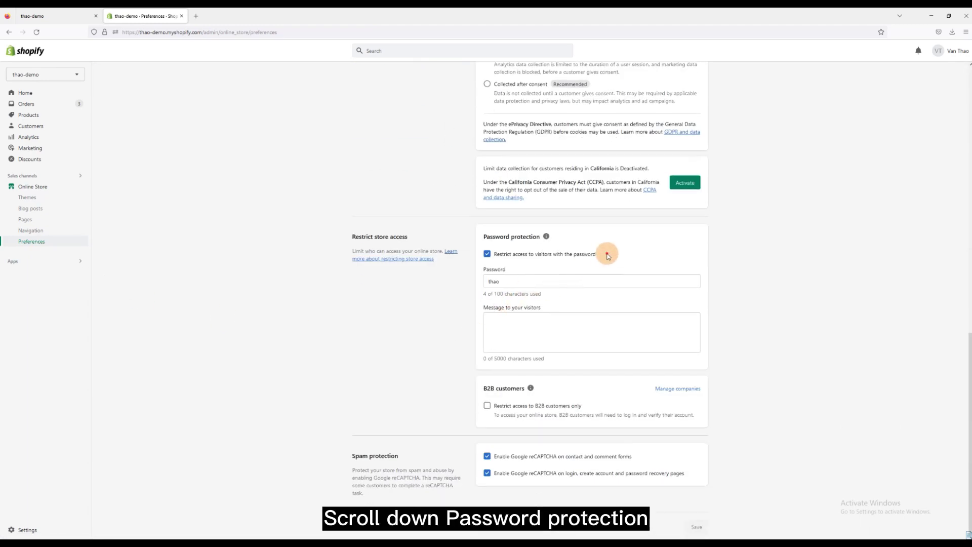
left_click_drag(603, 255, 497, 259)
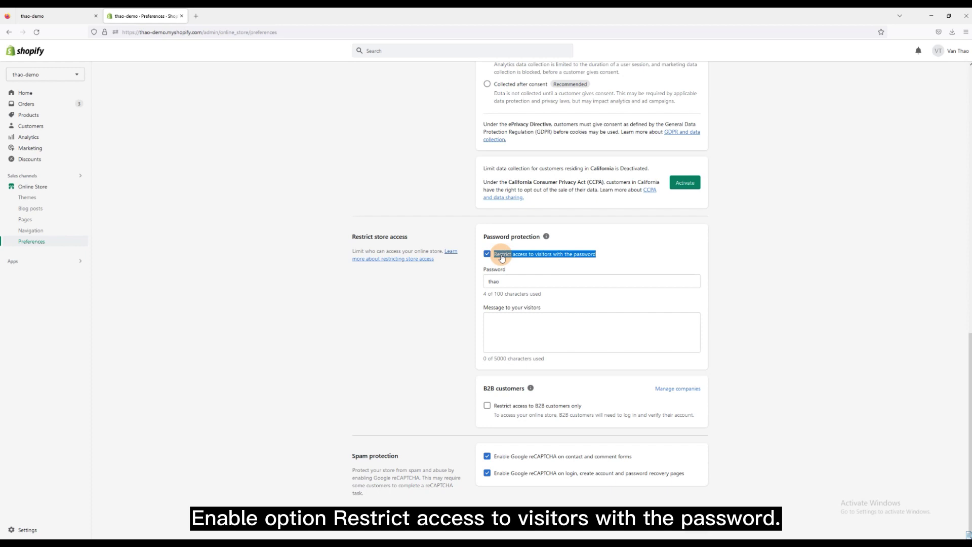
Step: Go back to Online Store themes and customize the current Ella-6.4.1-theme-source theme
left_click(34, 187)
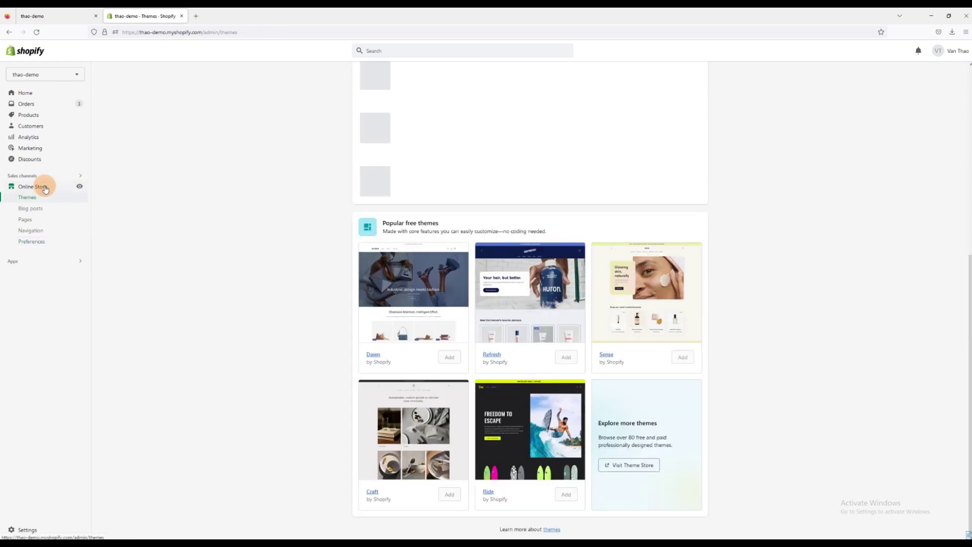
scroll(532, 304, "up", 5)
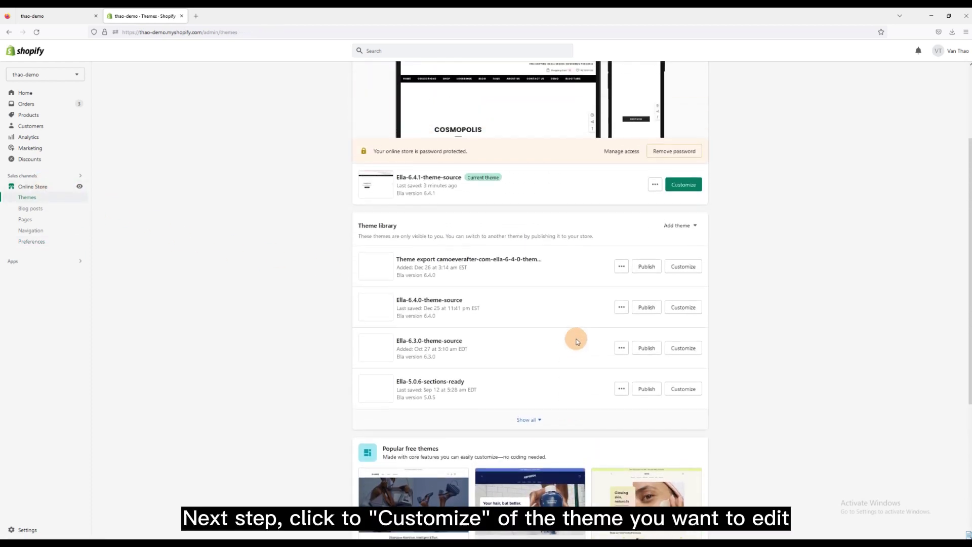
left_click(684, 186)
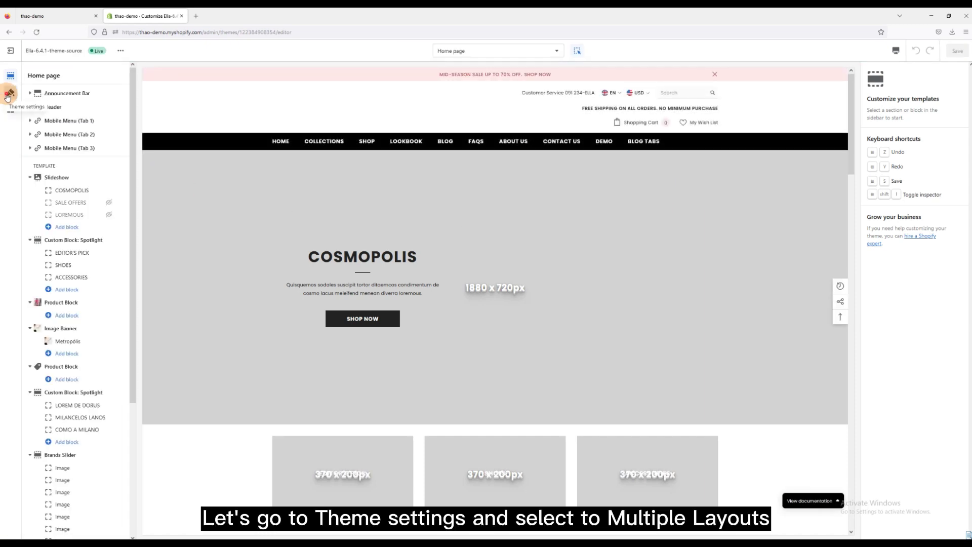
left_click(10, 93)
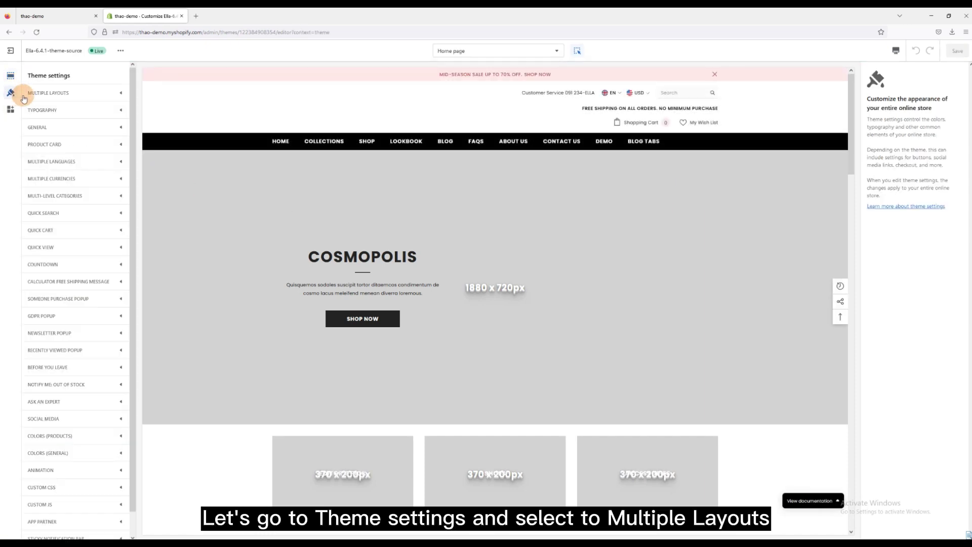
left_click(47, 93)
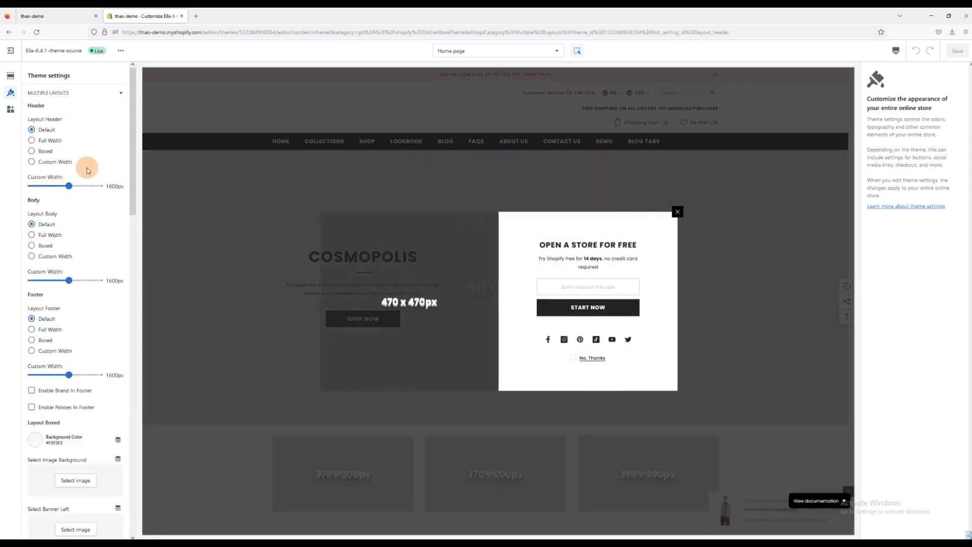
scroll(91, 183, "down", 4)
scroll(98, 244, "down", 4)
scroll(104, 251, "down", 4)
scroll(104, 251, "down", 4)
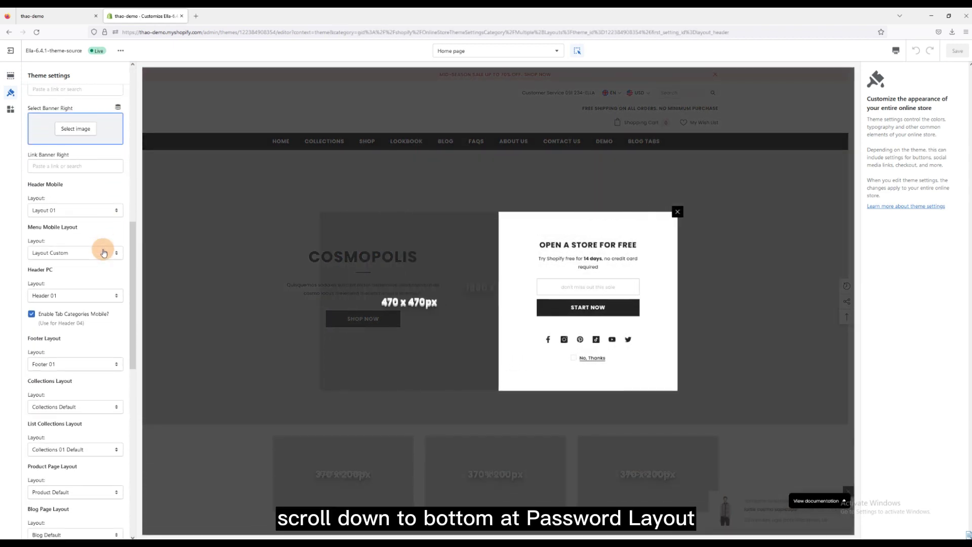
scroll(104, 251, "down", 3)
scroll(103, 251, "down", 4)
scroll(92, 273, "down", 2)
left_click(80, 316)
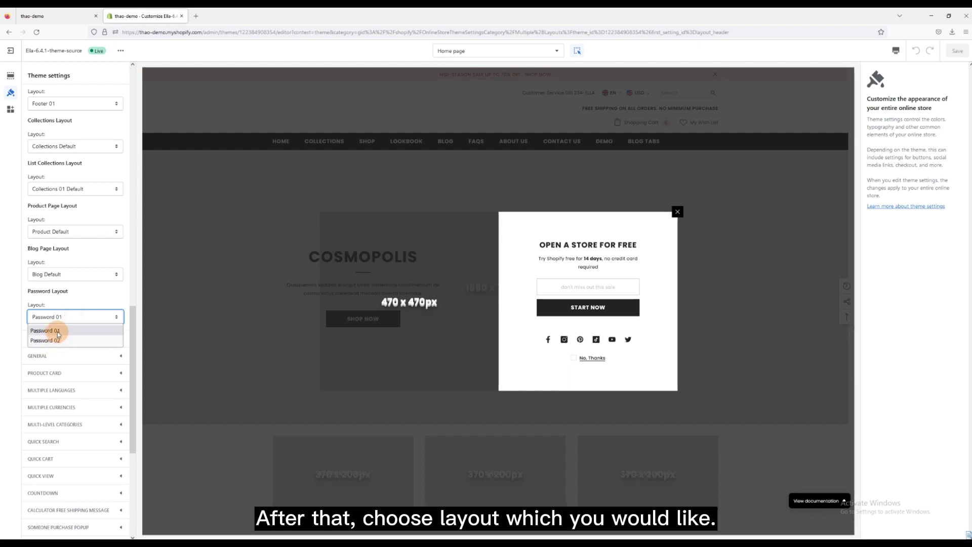
left_click_drag(133, 300, 133, 182)
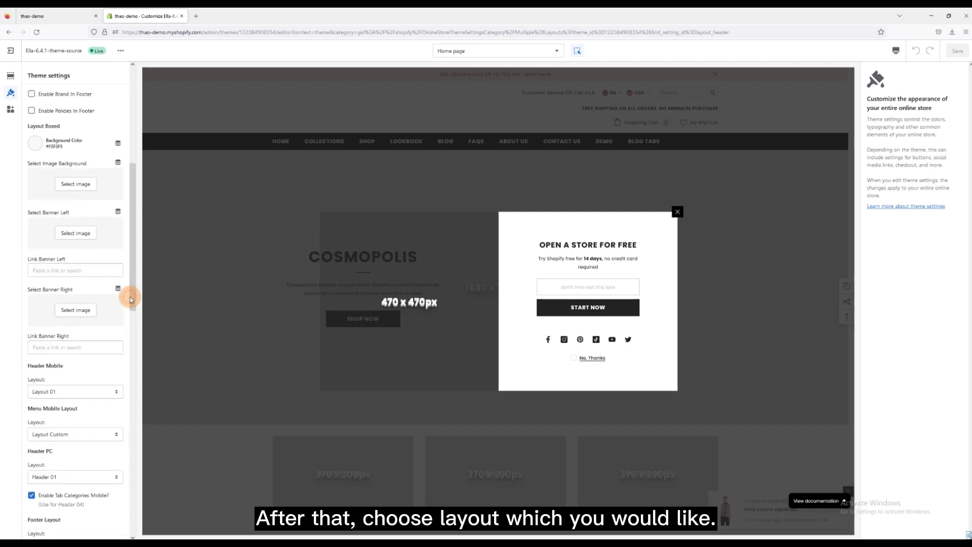
Step: Switch the theme editor from the Home page to the Others > Password template
left_click(10, 75)
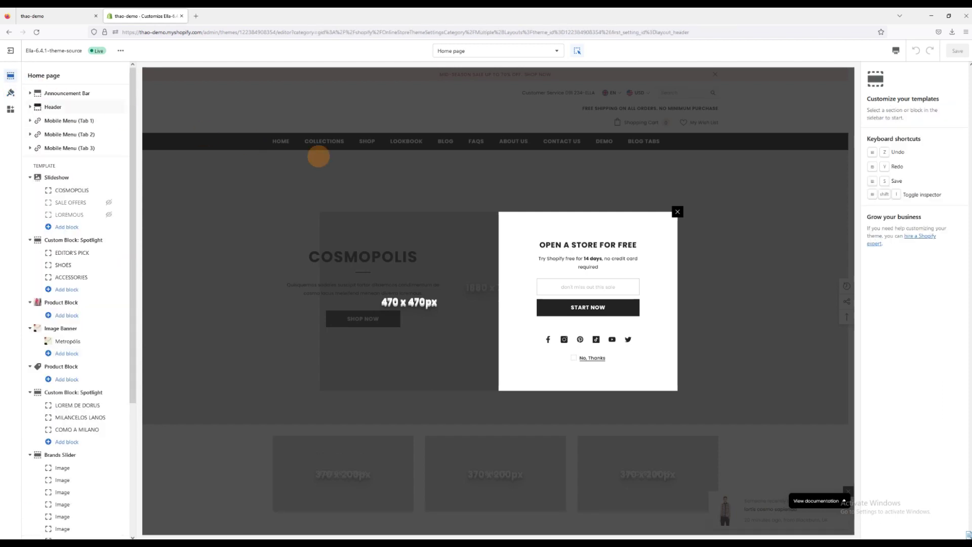
left_click(400, 168)
left_click(478, 50)
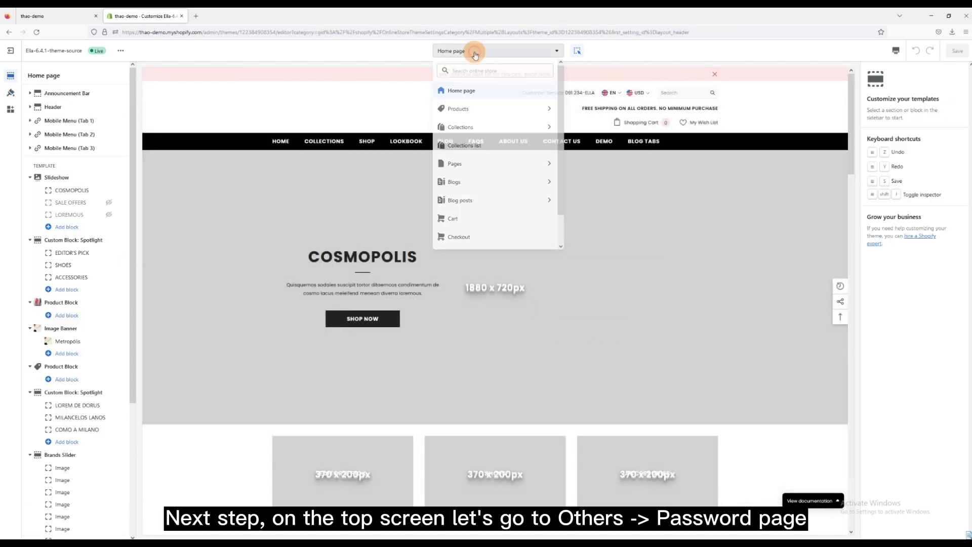
scroll(471, 151, "down", 1)
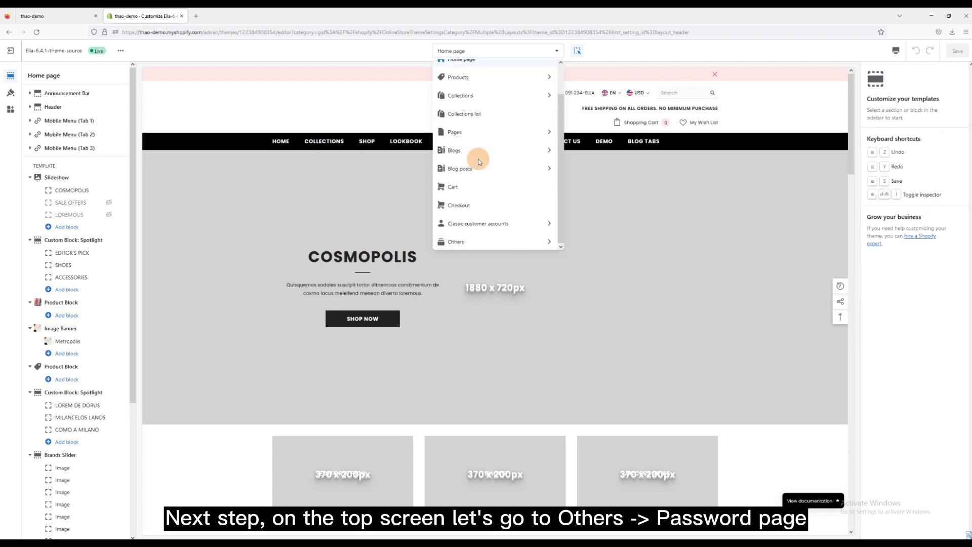
left_click(471, 243)
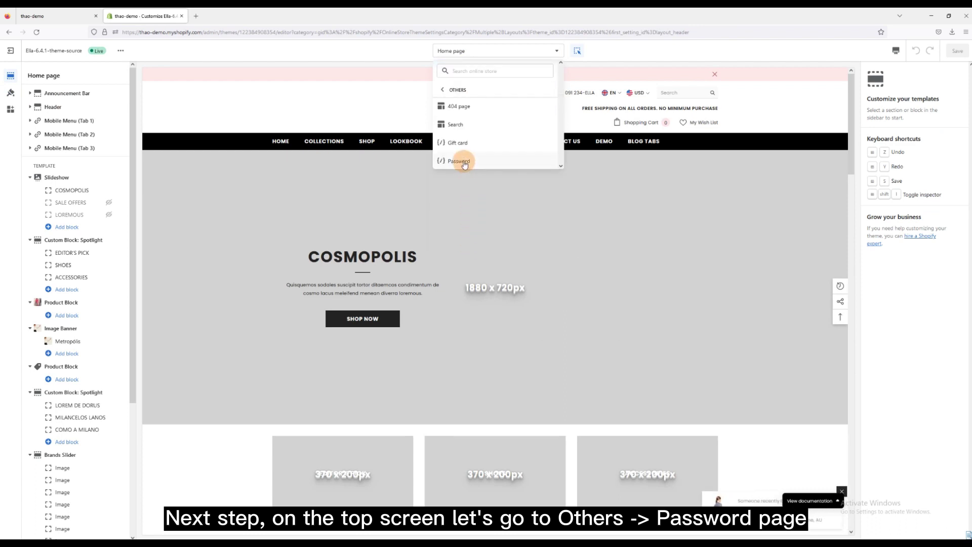
left_click(473, 161)
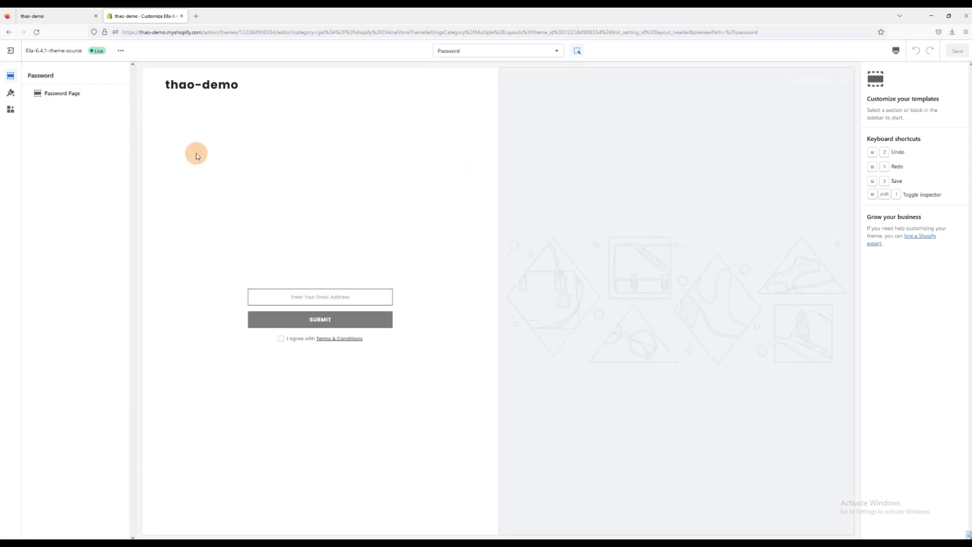
Step: Give the Password Page section a pink background colour
left_click(62, 93)
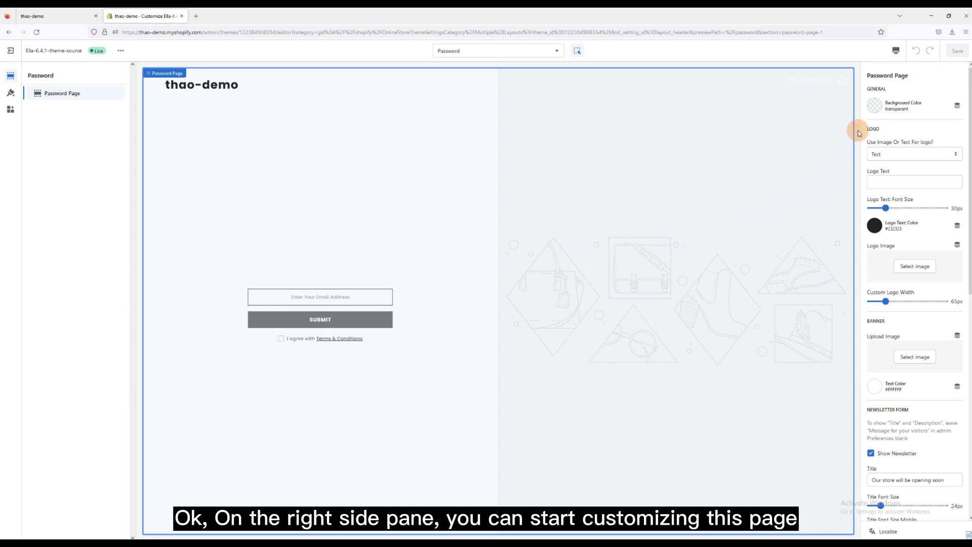
left_click(873, 106)
left_click(890, 126)
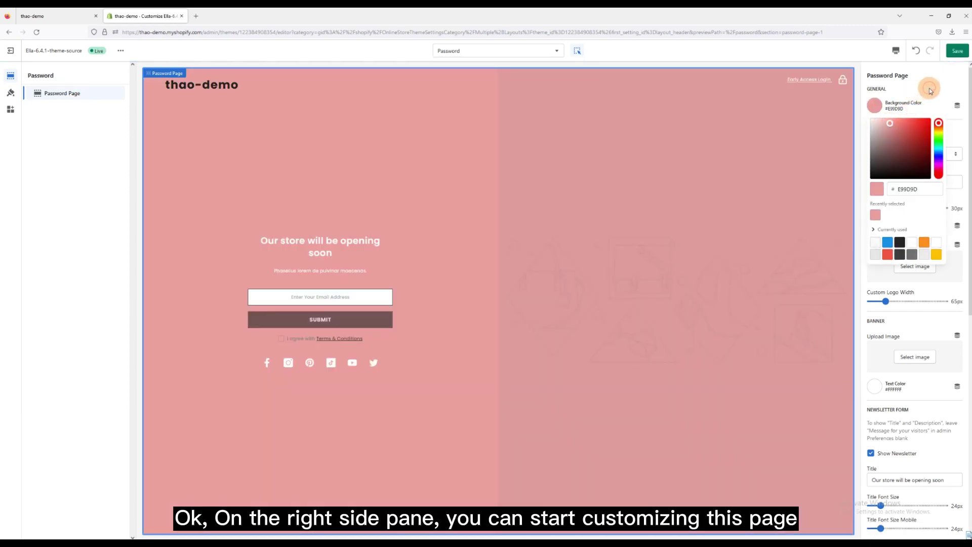
left_click(931, 90)
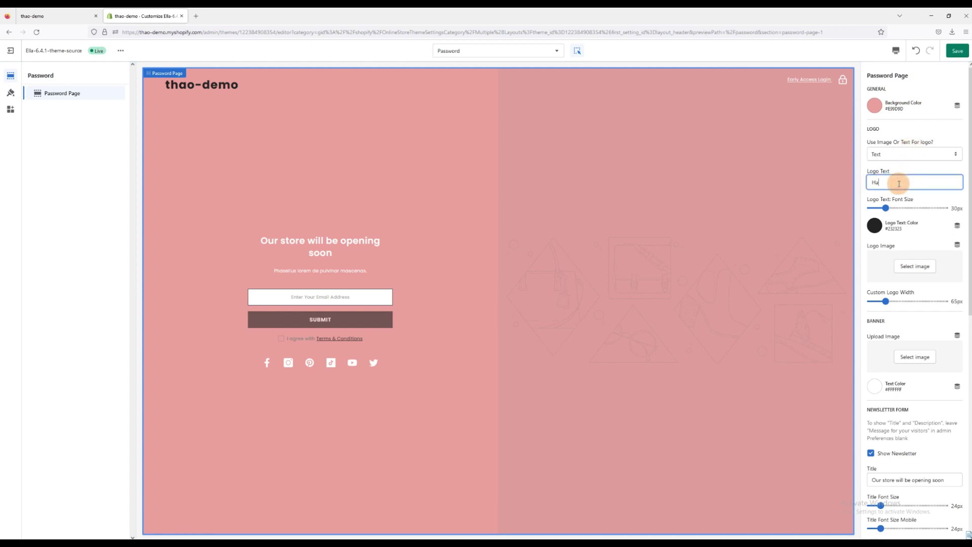
type("lla")
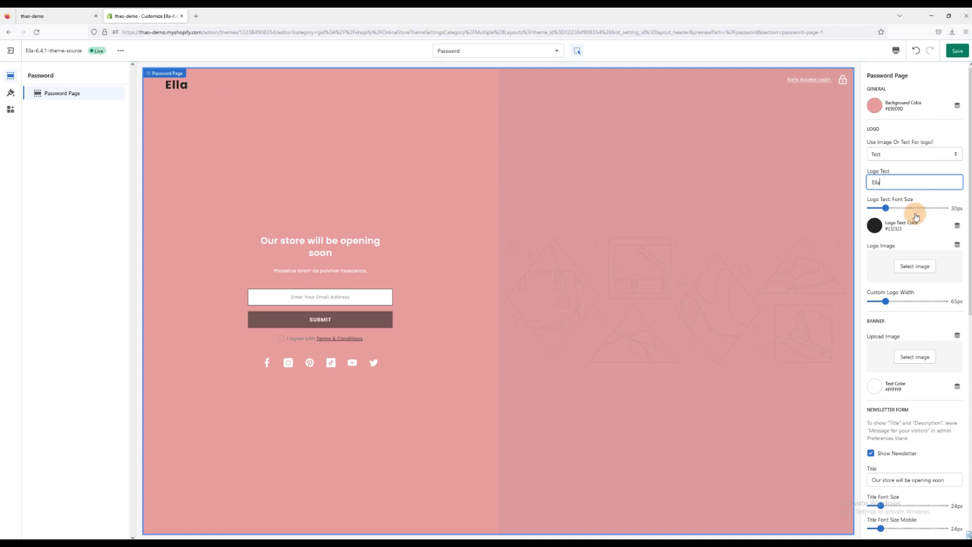
Step: Enlarge the Ella logo text to about 56px and colour it red (#E95144)
left_click_drag(886, 208, 909, 209)
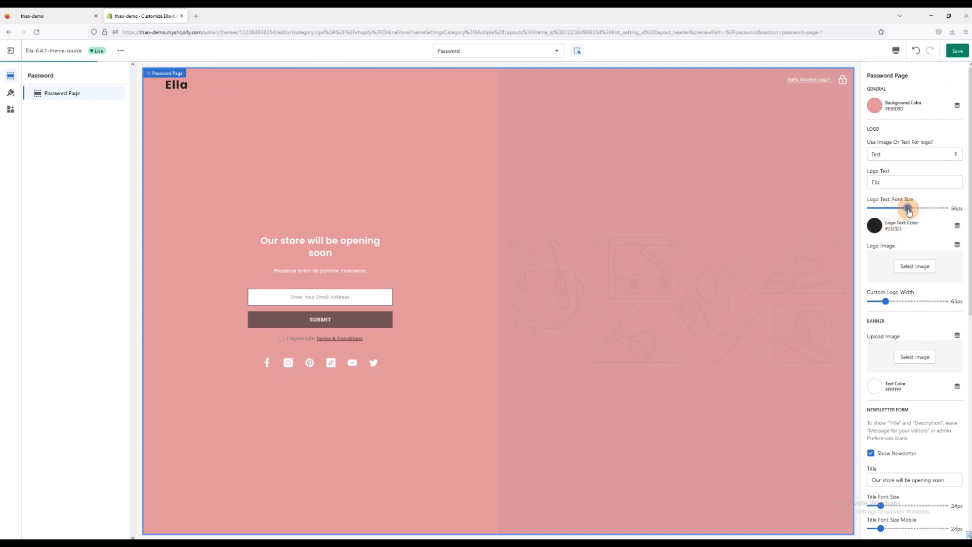
left_click(875, 226)
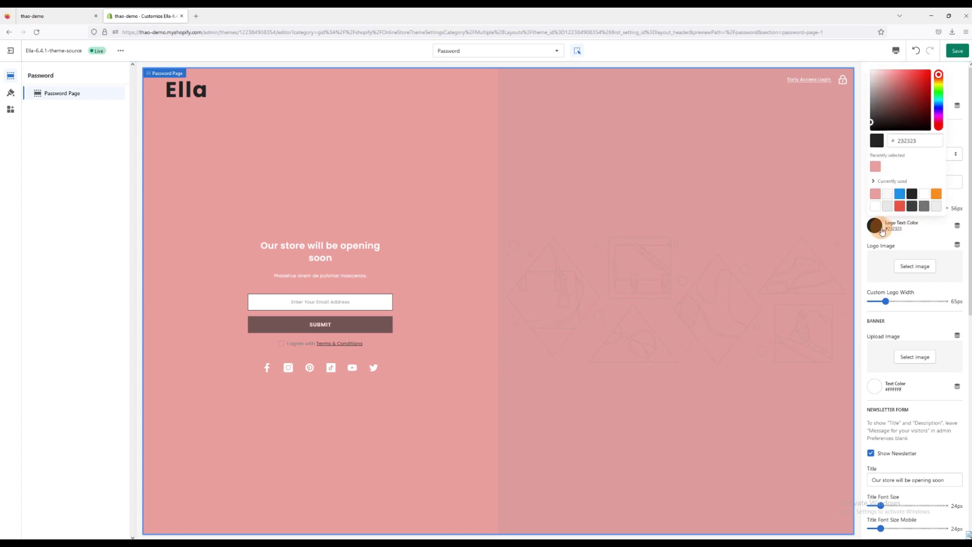
left_click(937, 194)
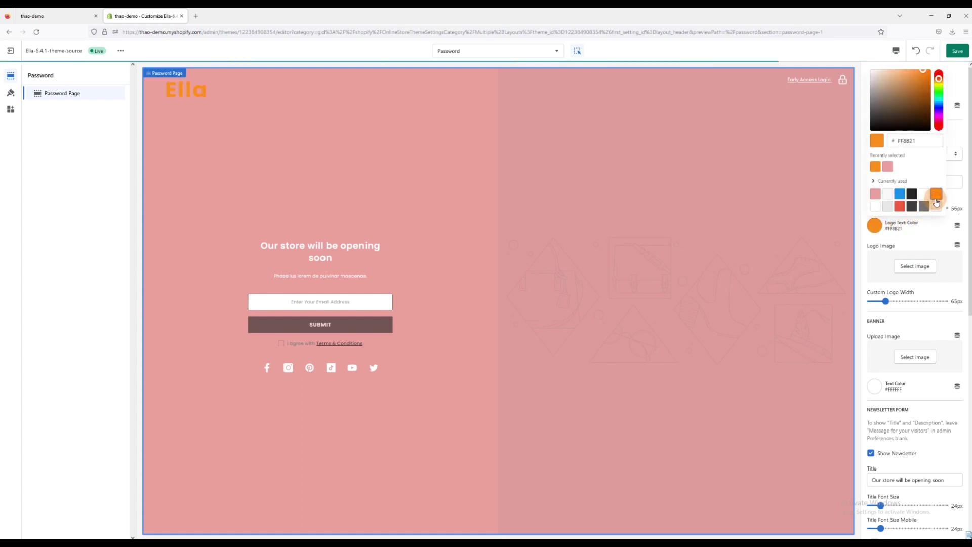
left_click(901, 206)
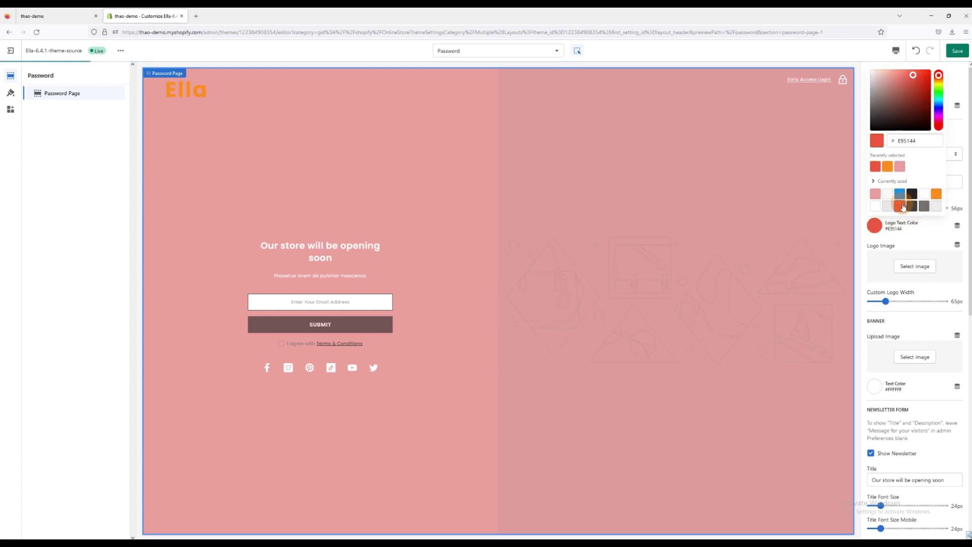
left_click(887, 258)
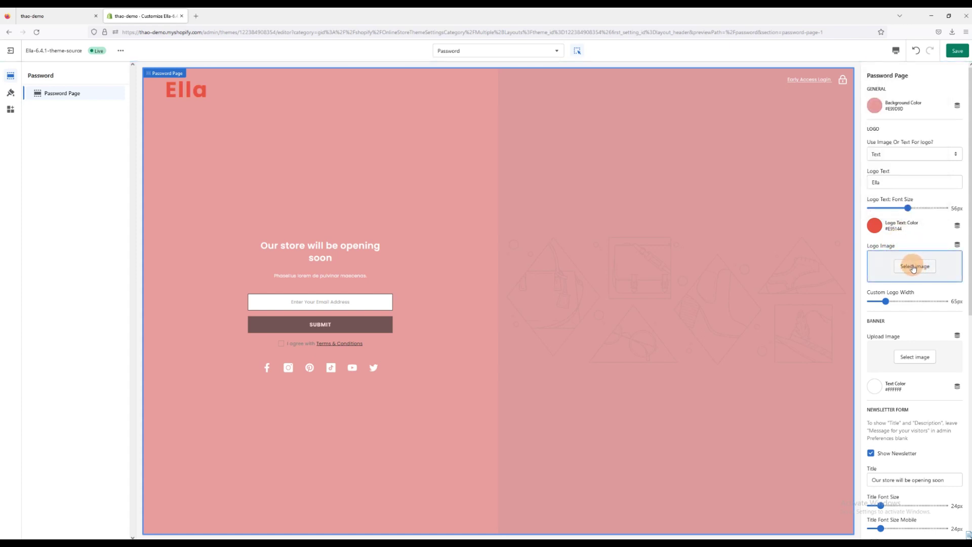
scroll(914, 267, "down", 2)
scroll(914, 267, "down", 2)
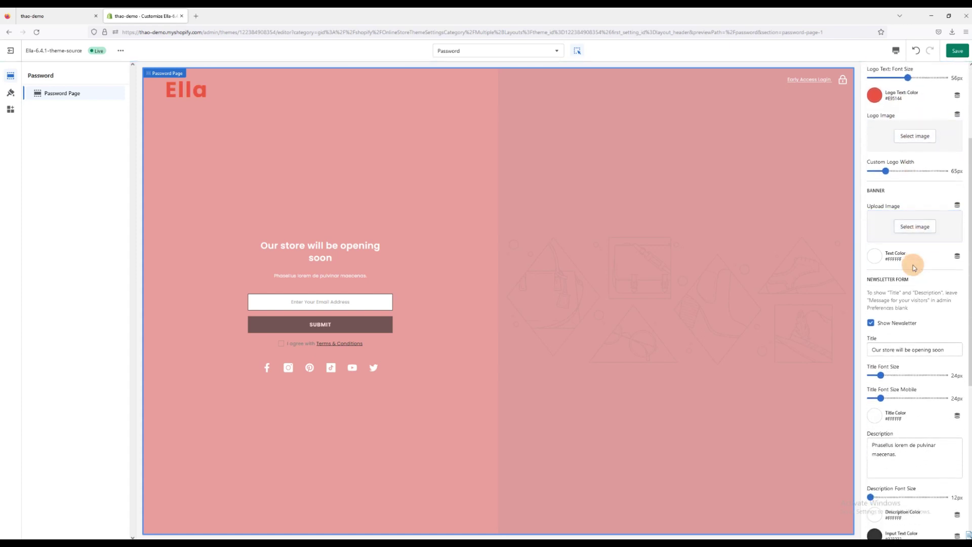
Step: Make the banner text and newsletter title orange (#FF8B21)
left_click(878, 259)
left_click(877, 236)
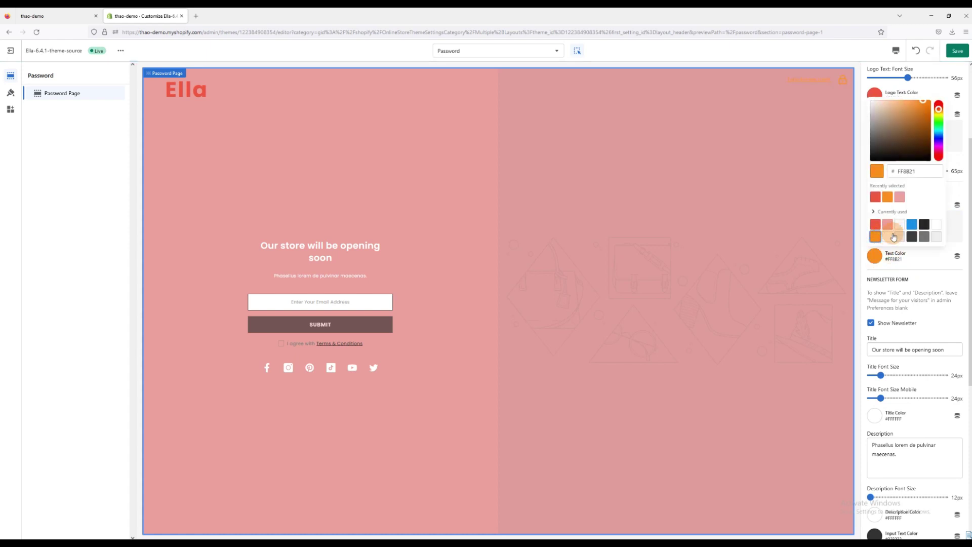
left_click(967, 202)
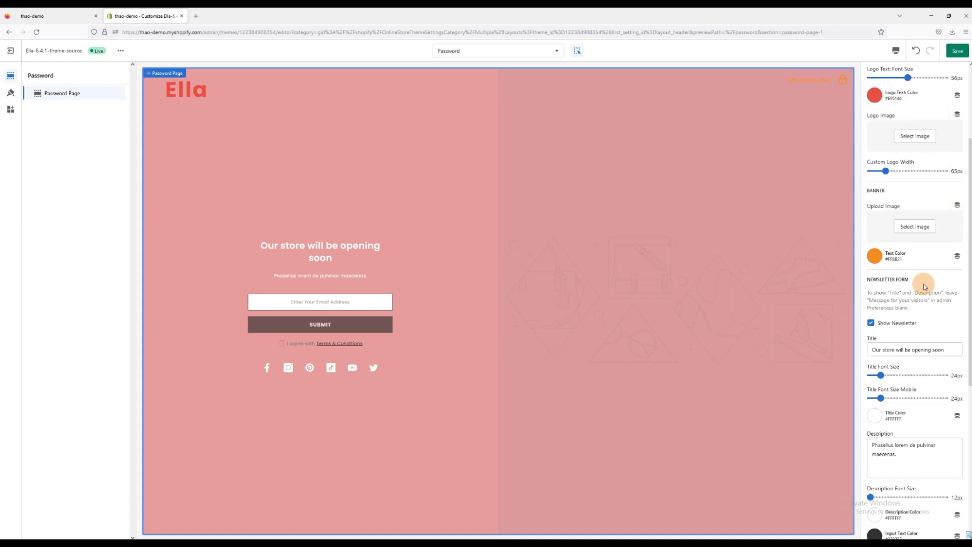
scroll(918, 289, "down", 2)
scroll(904, 289, "down", 2)
left_click(875, 288)
left_click(889, 228)
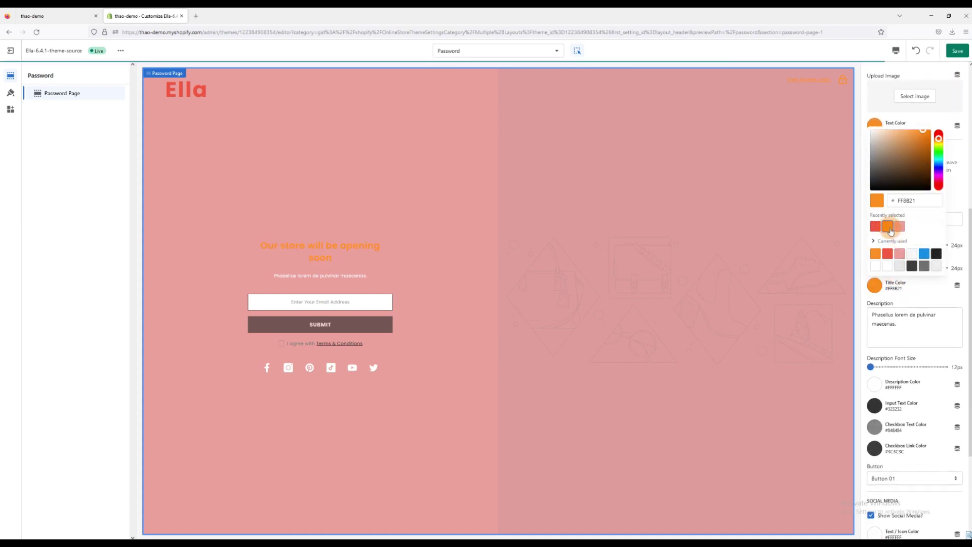
left_click(863, 334)
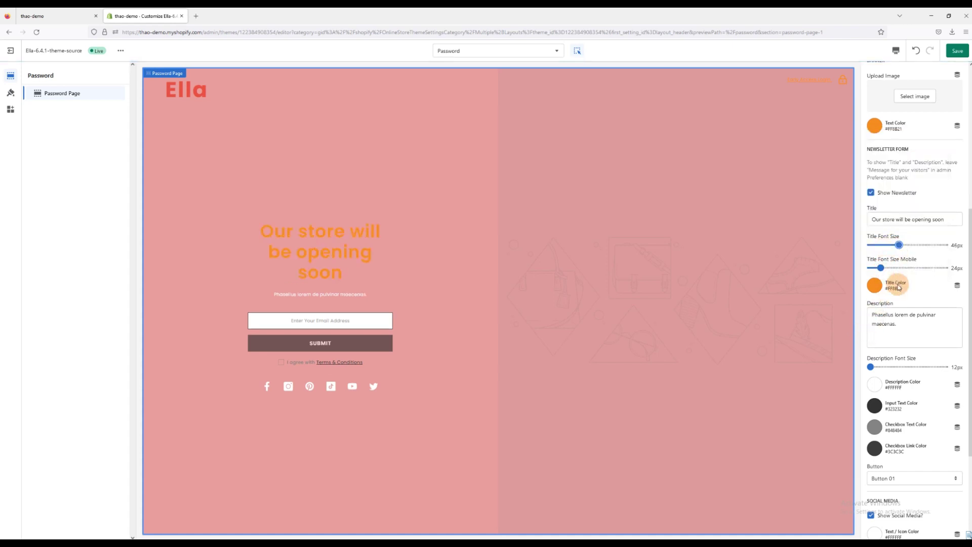
scroll(907, 304, "down", 3)
scroll(908, 304, "down", 2)
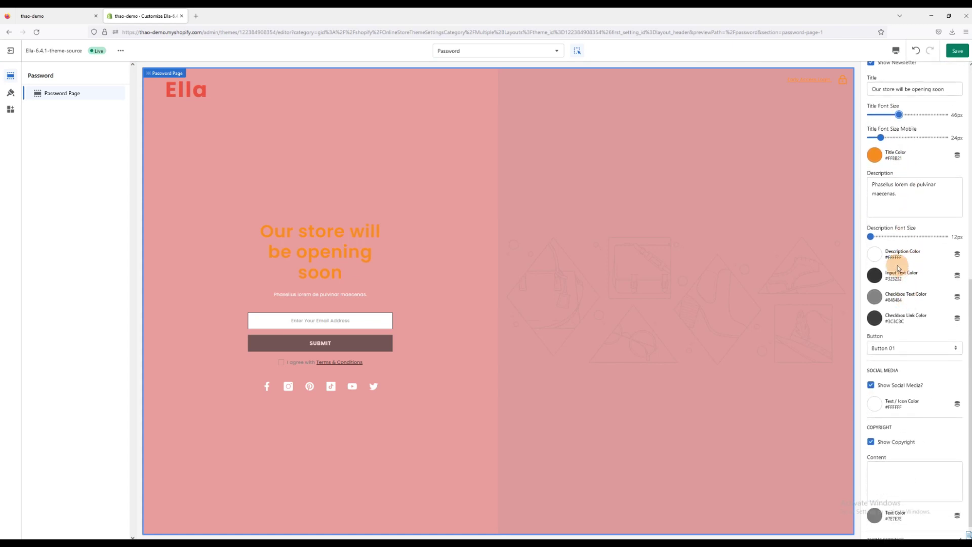
Step: Review the email input, checkbox text and checkbox link colours
left_click(875, 276)
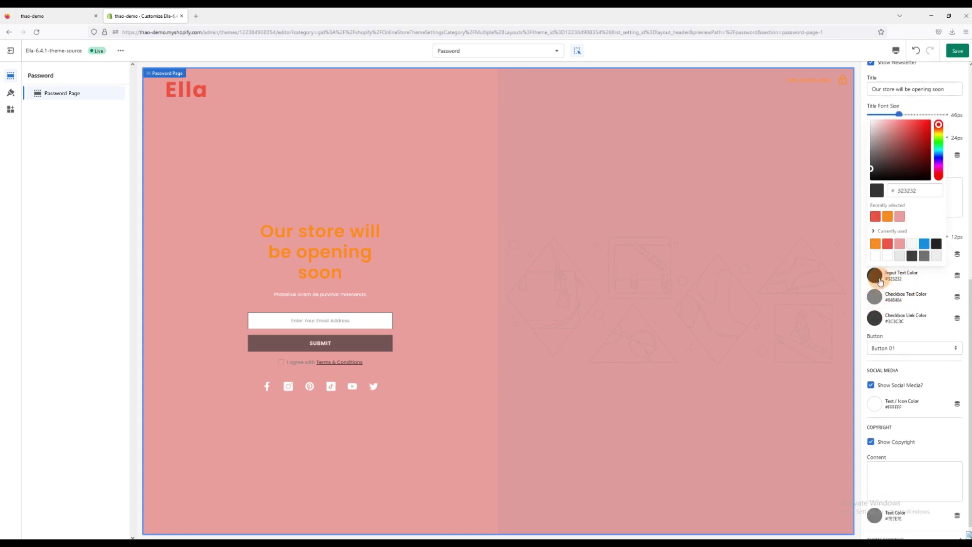
left_click(875, 301)
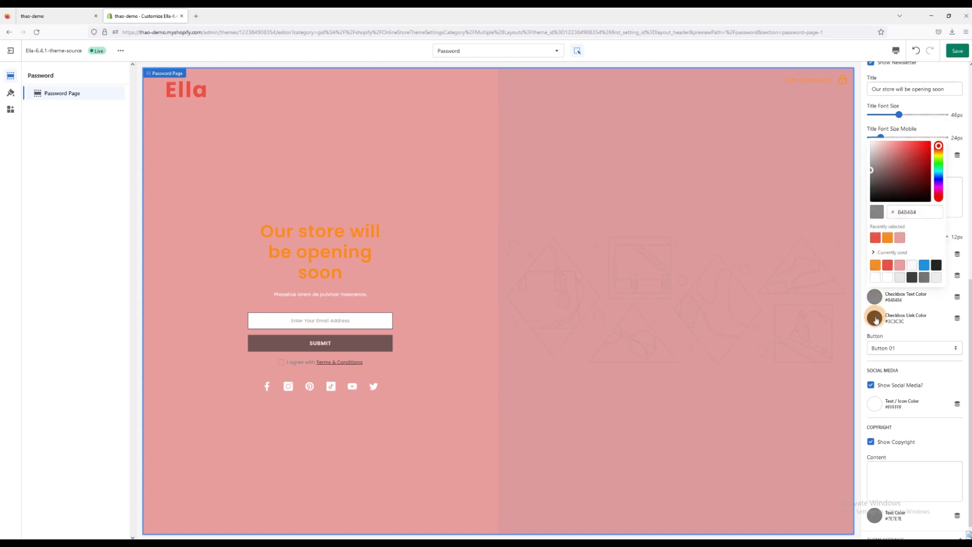
left_click(875, 319)
left_click(905, 339)
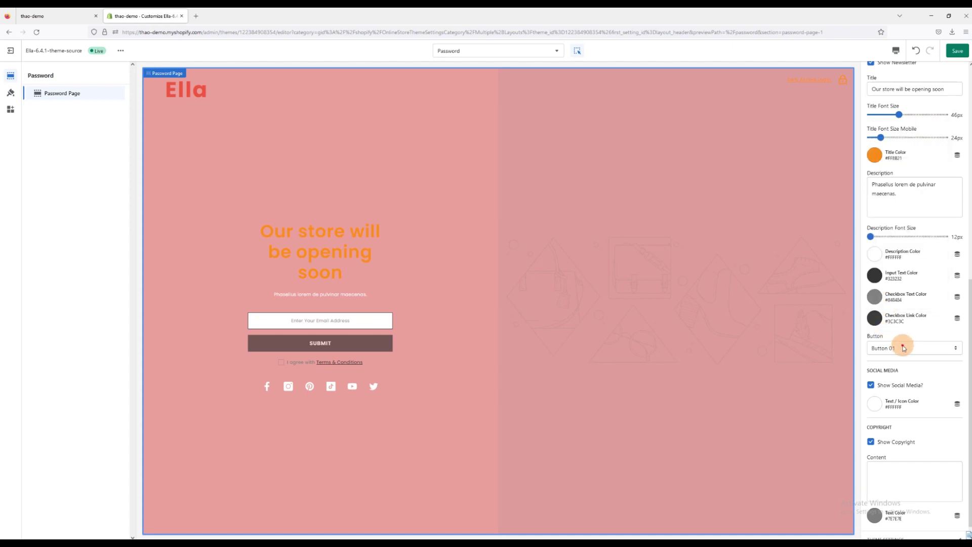
Step: Set the submit button style to Button 03 after briefly trying Button 02
left_click(903, 348)
left_click(887, 370)
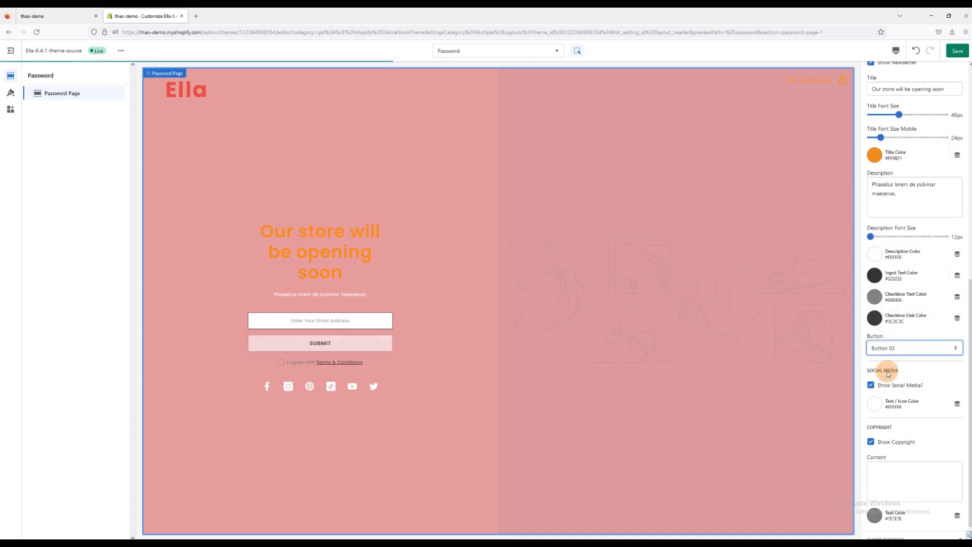
left_click(905, 347)
left_click(890, 380)
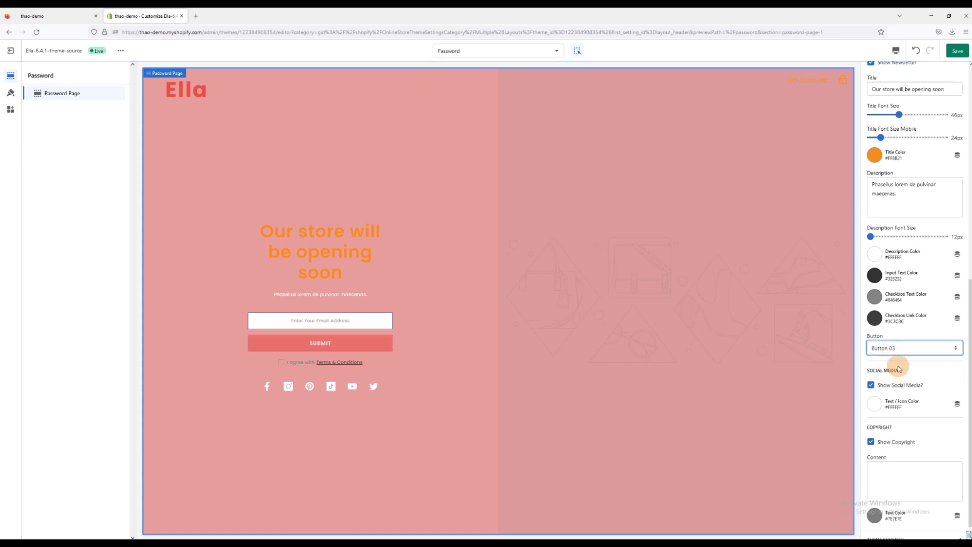
scroll(898, 369, "down", 1)
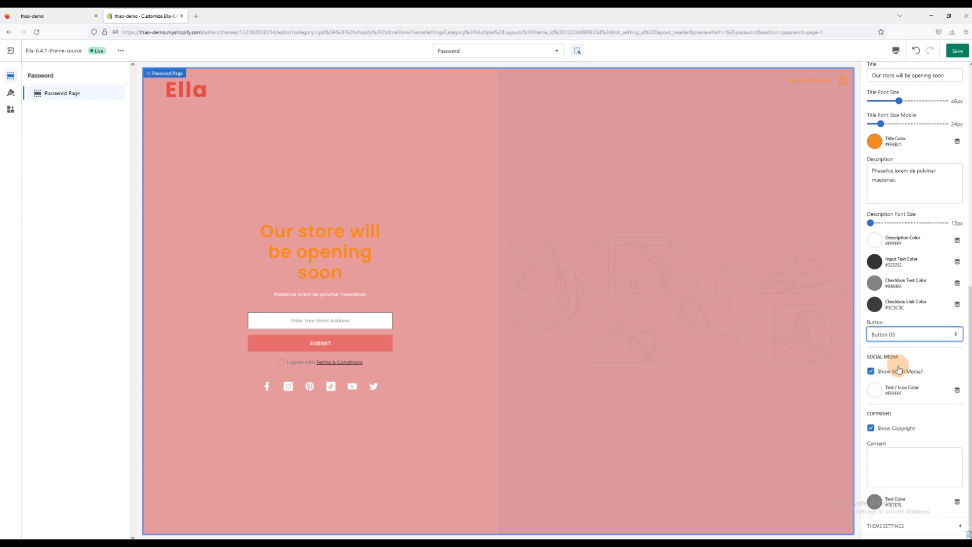
Step: Preview a library photo as the banner image, discard it, and save the theme changes
left_click(884, 459)
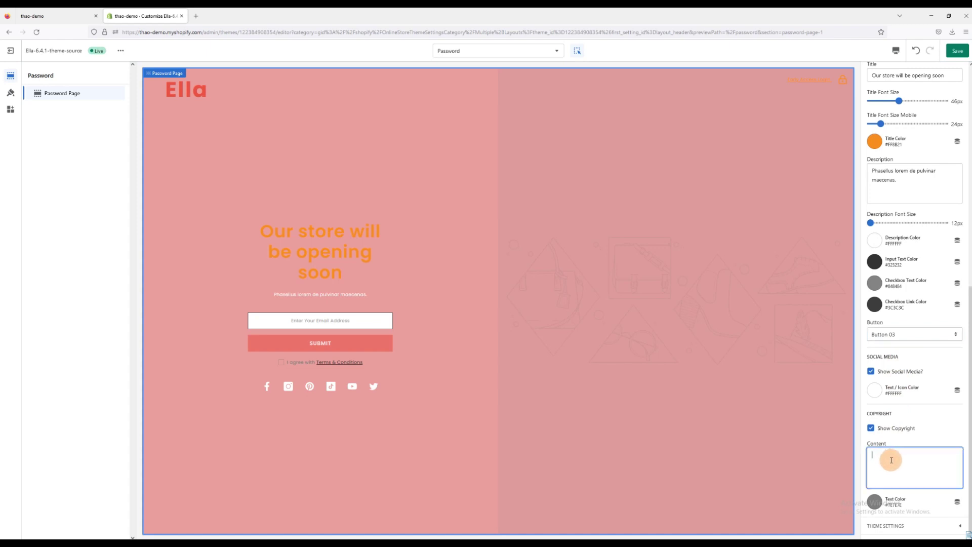
scroll(899, 457, "up", 3)
scroll(899, 457, "up", 3)
scroll(898, 458, "up", 3)
scroll(900, 451, "up", 2)
scroll(901, 451, "up", 3)
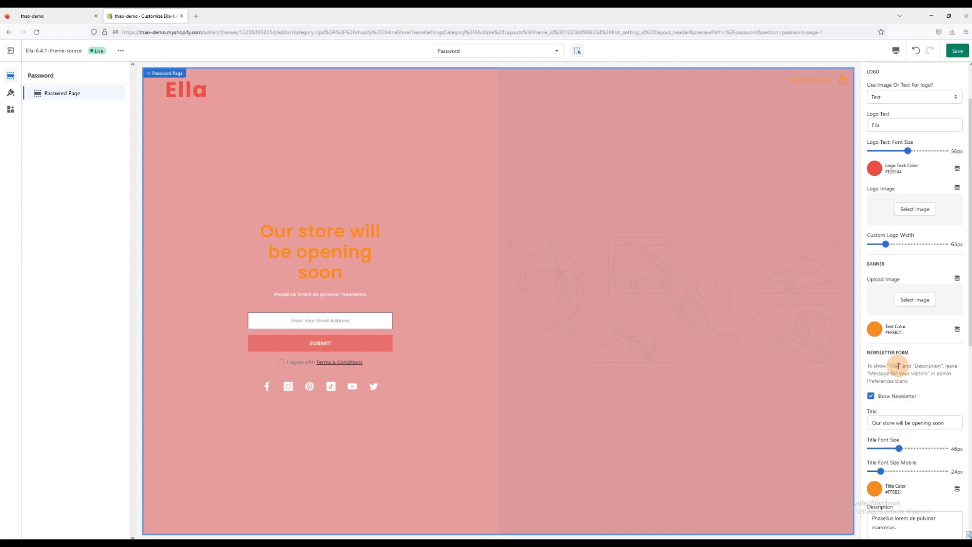
double_click(892, 279)
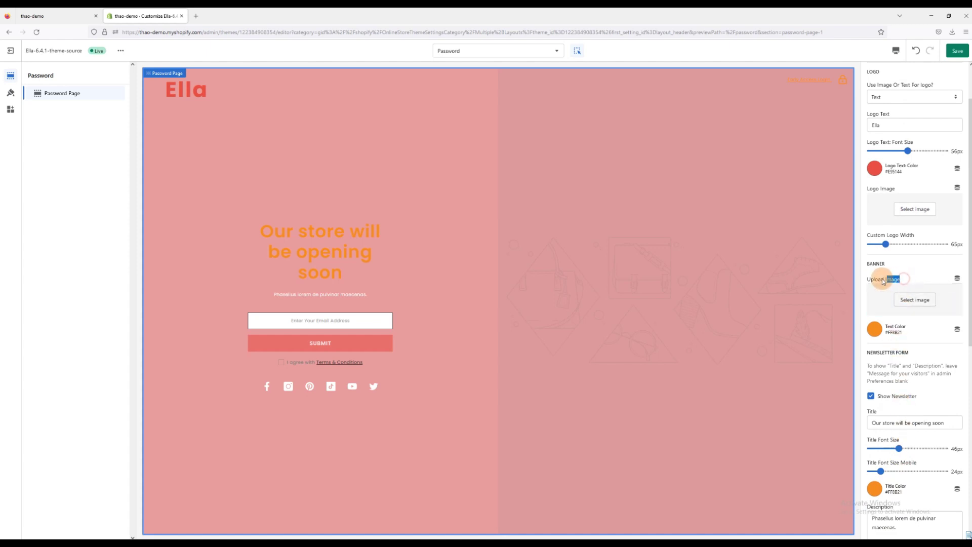
left_click(914, 299)
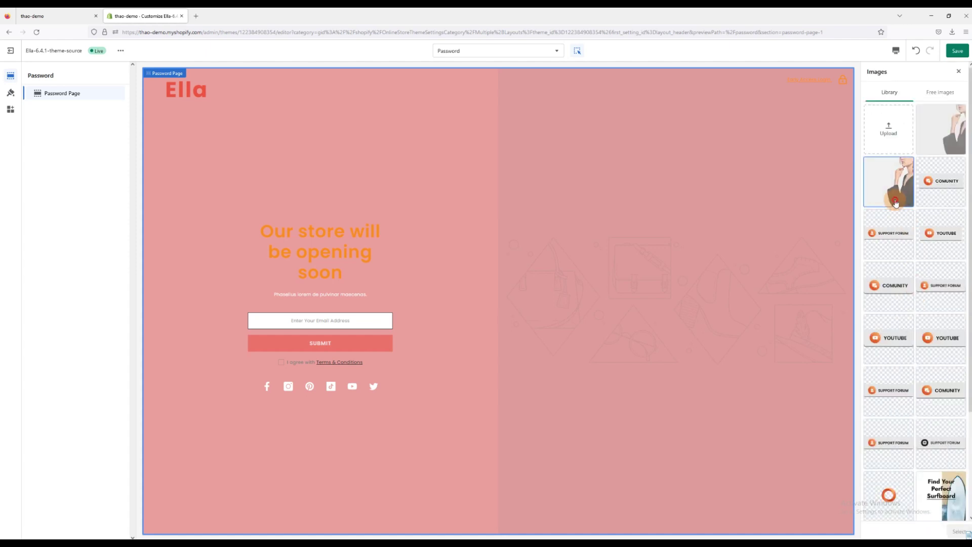
left_click(890, 183)
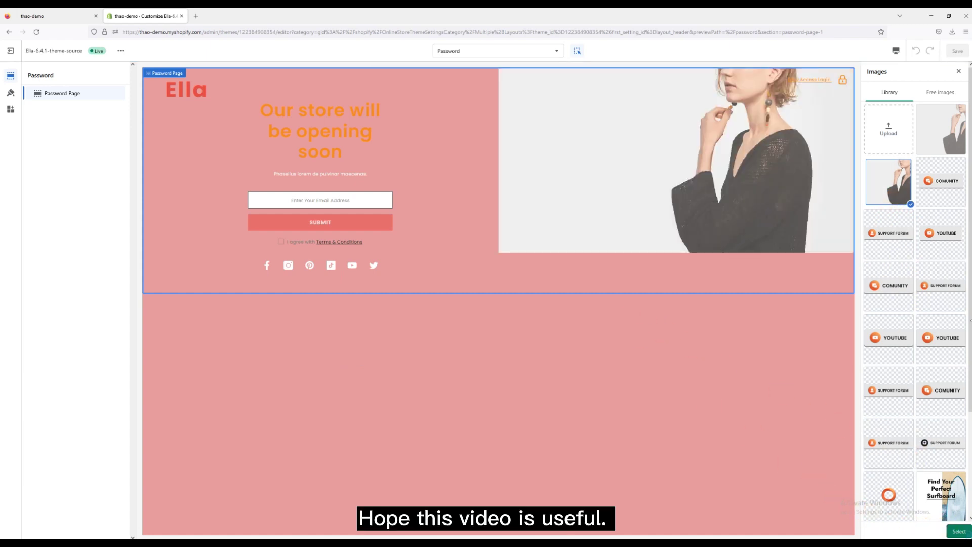
left_click(958, 72)
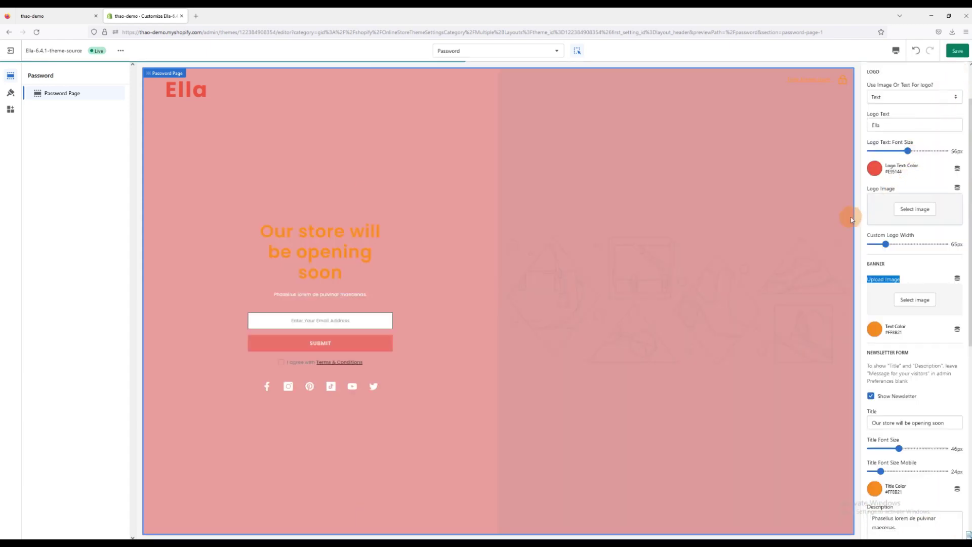
left_click(959, 54)
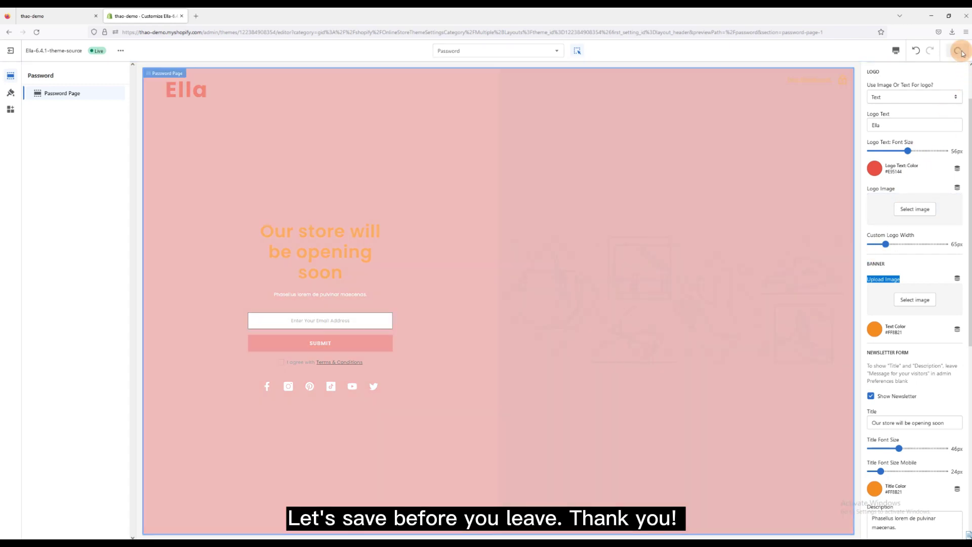